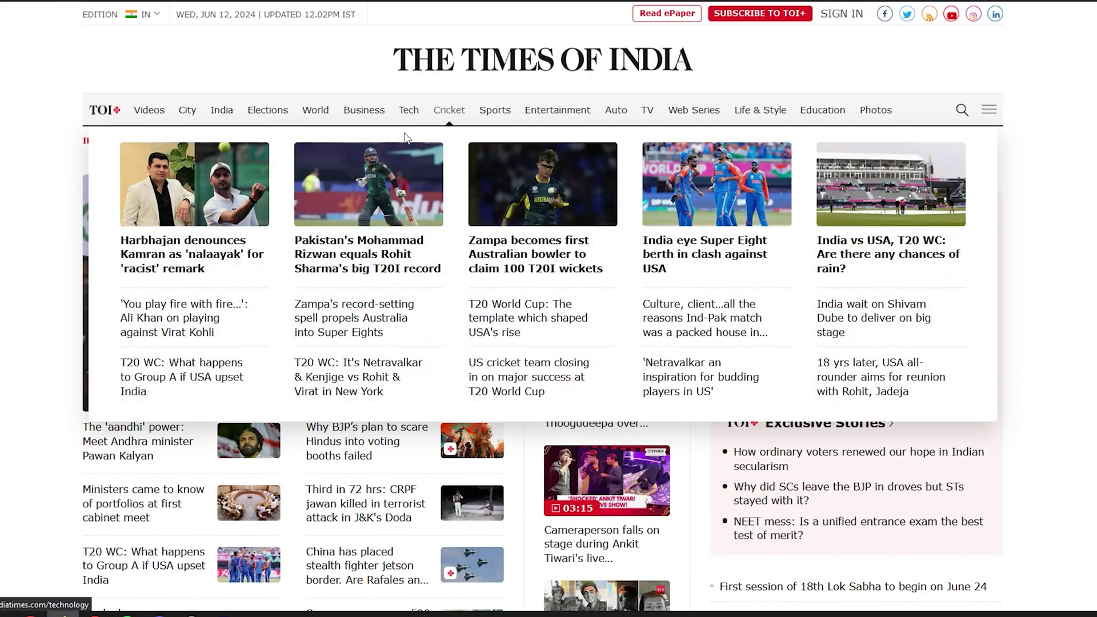
Step: Follow the 'social media' link in the More About Facebook post to its unreachable page
mouse_move(405, 143)
mouse_move(455, 113)
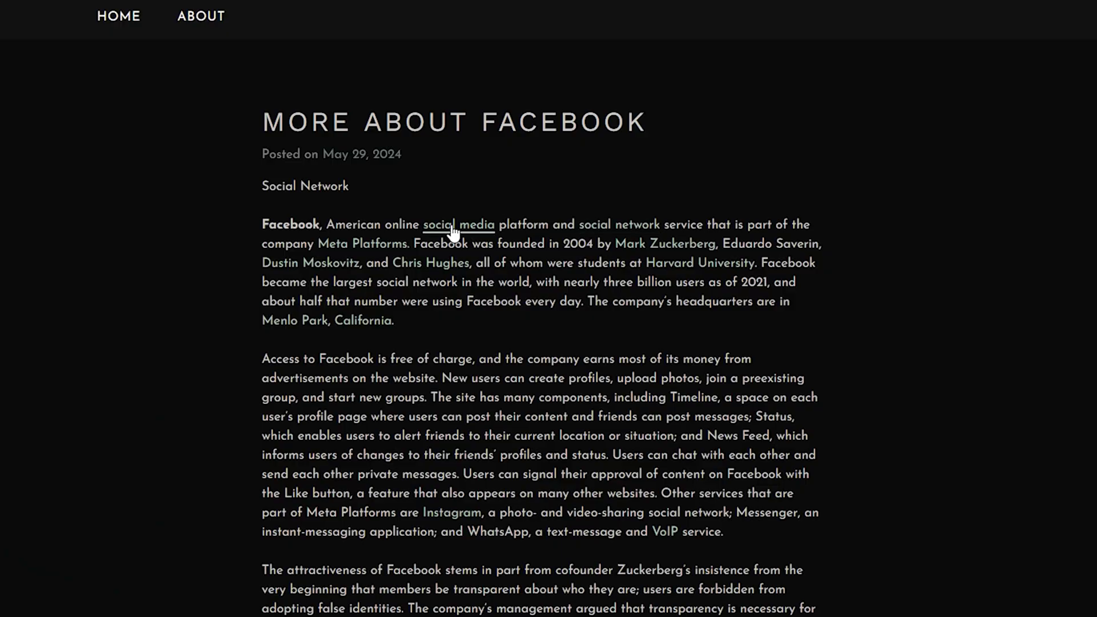
click(454, 228)
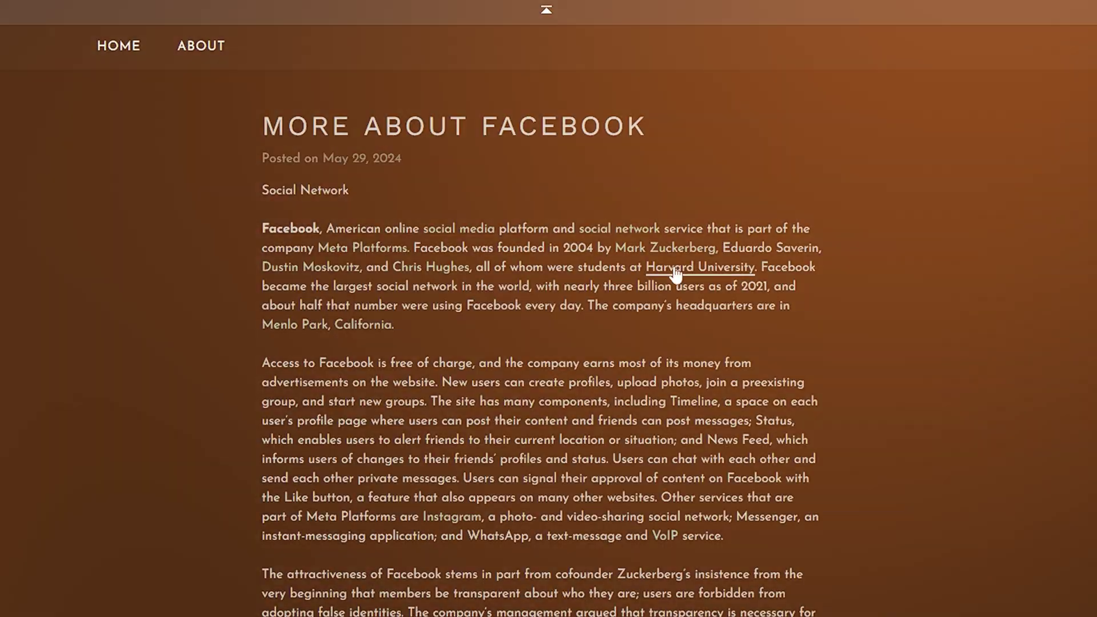
Step: Follow the post's Harvard University link and enter Search Console from its landing page
click(676, 273)
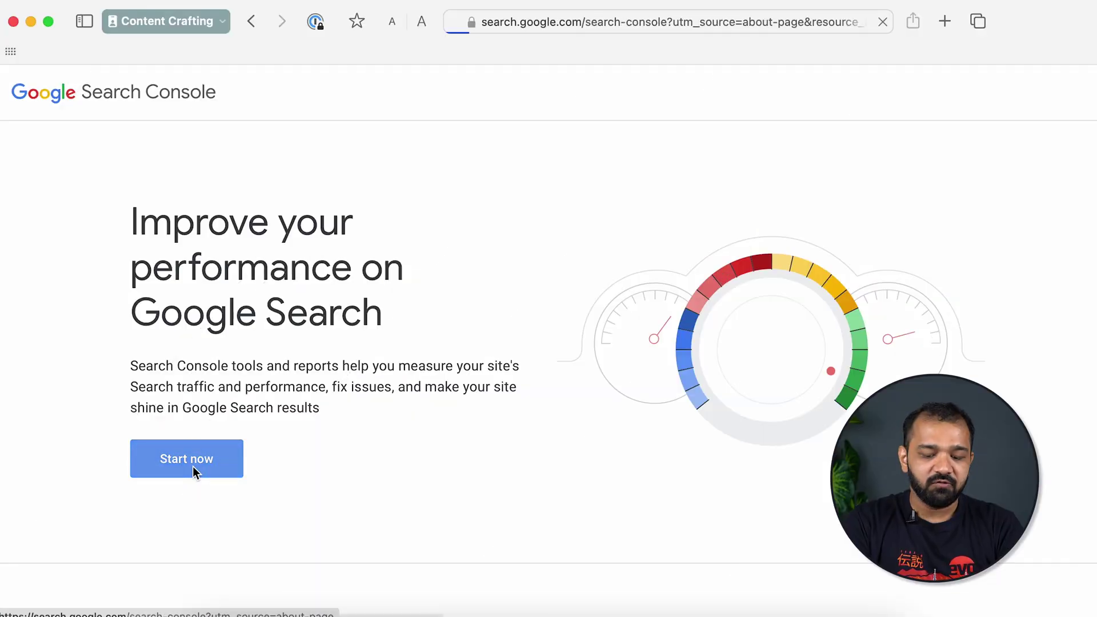
click(188, 460)
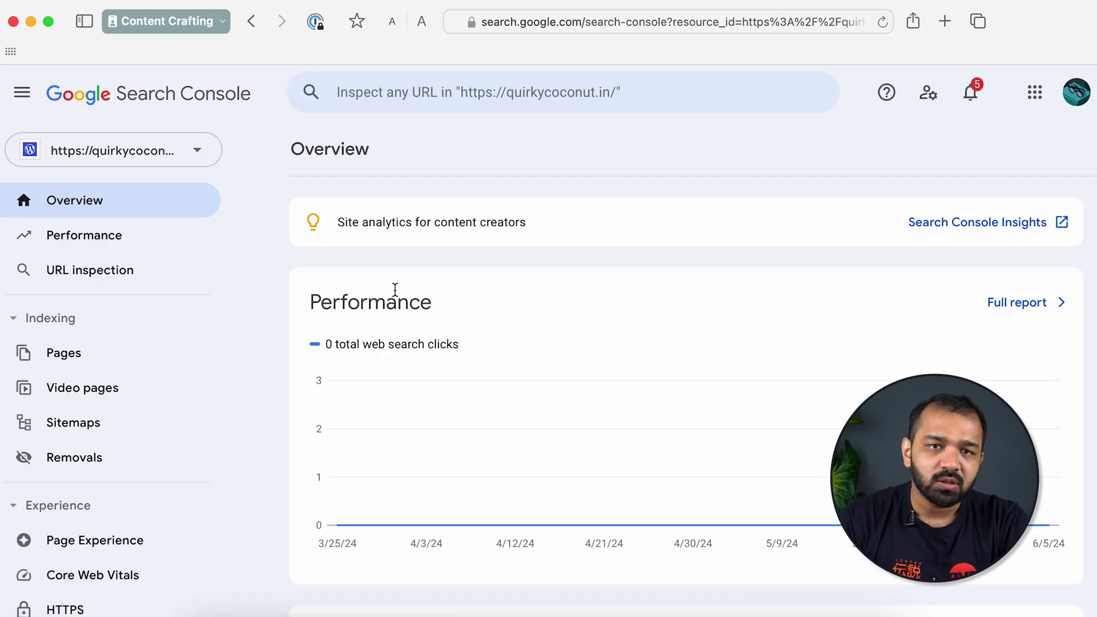
Step: Open the Page indexing report's Not found (404) list and inspect the testing-6 URL
scroll(132, 367, down, 2)
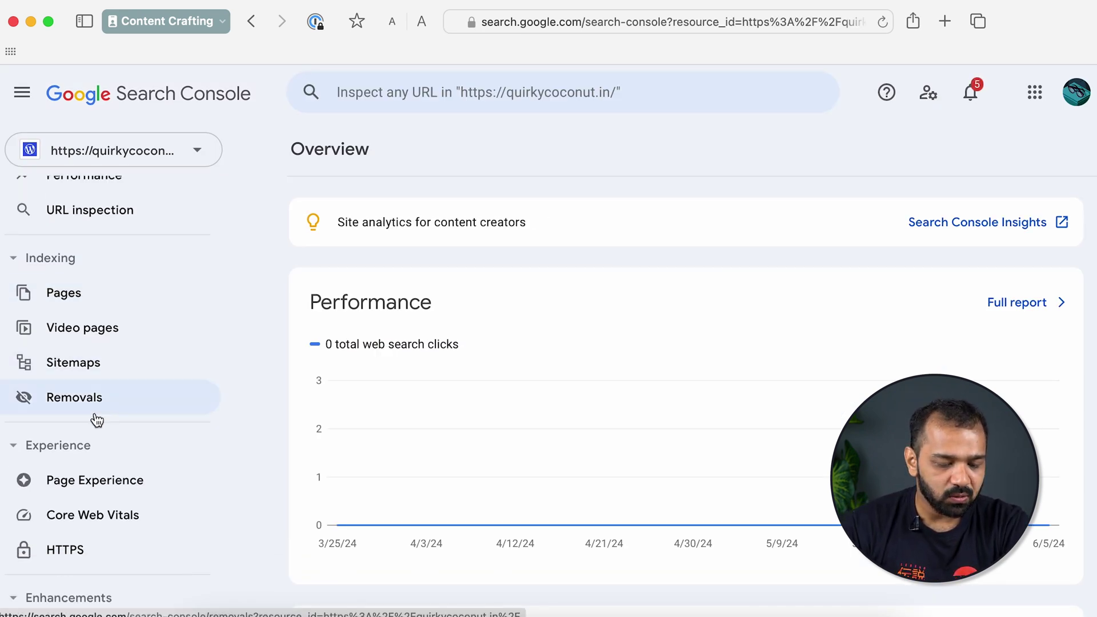
click(54, 297)
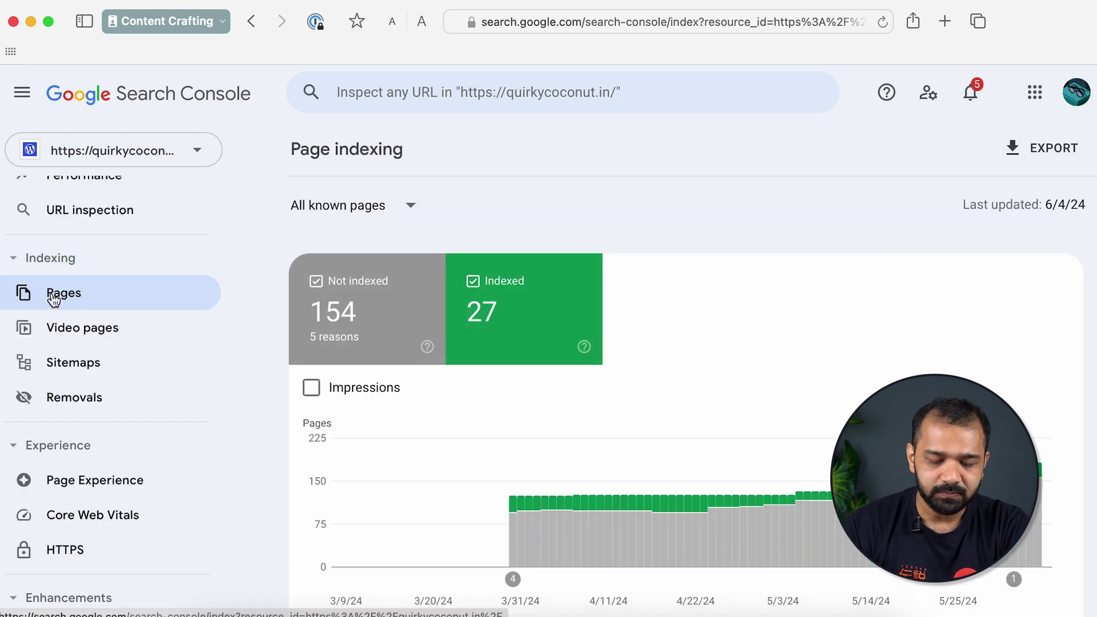
scroll(286, 429, down, 5)
scroll(588, 424, down, 3)
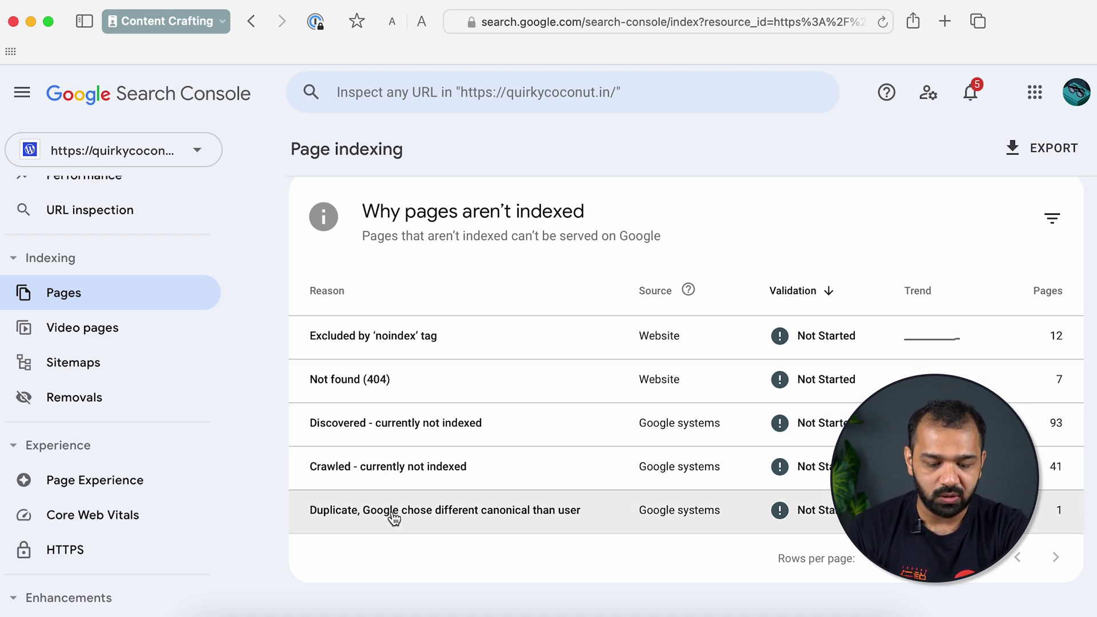
click(355, 382)
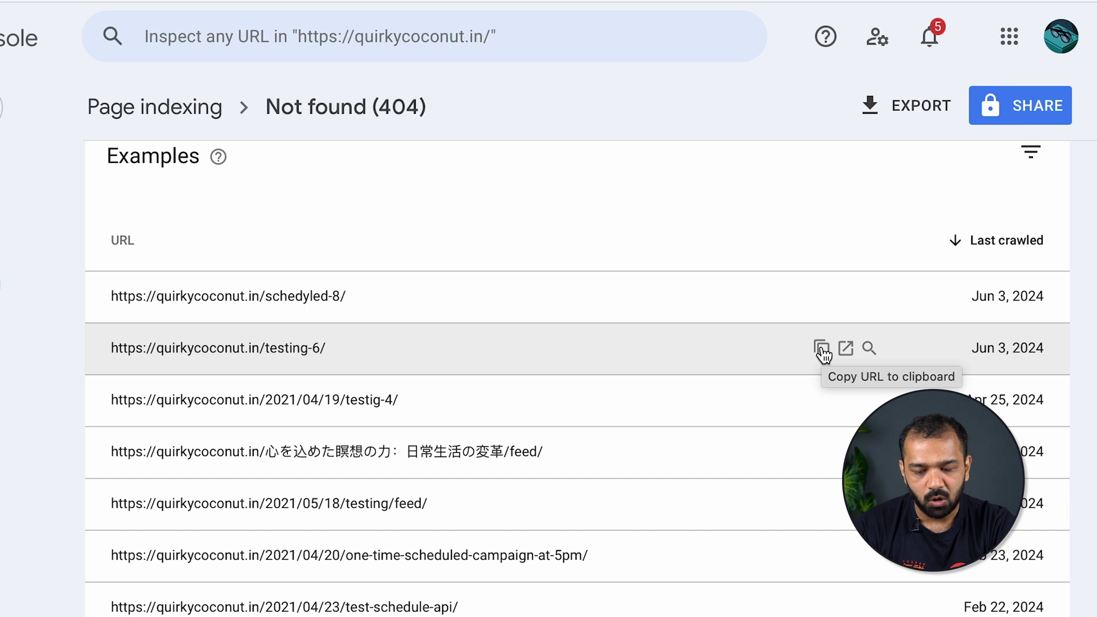
click(868, 348)
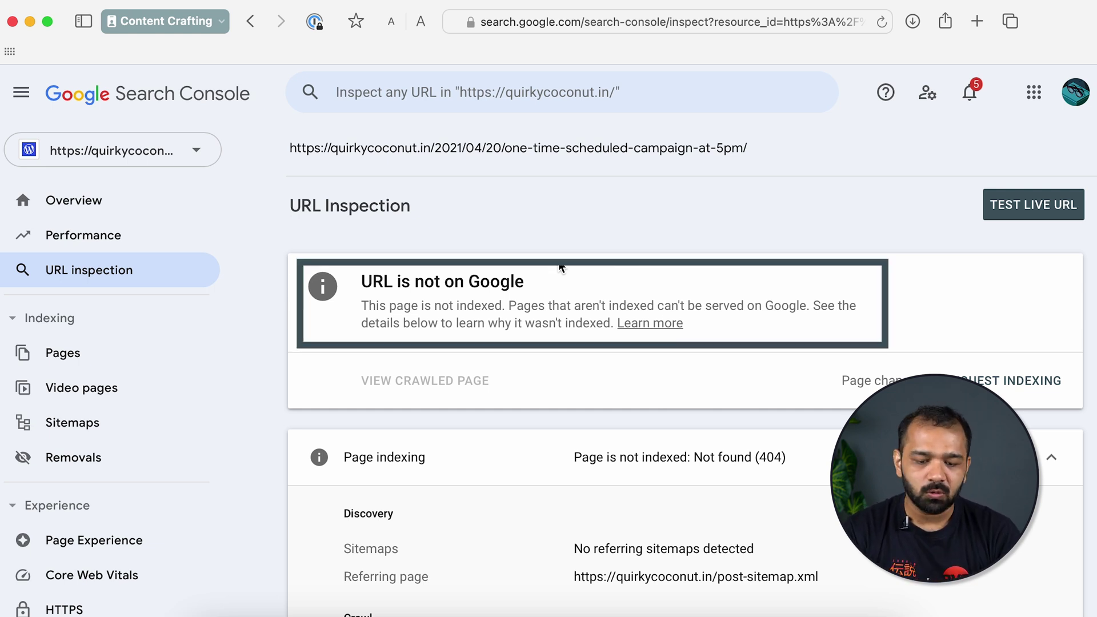
Step: Select the one-time-scheduled-campaign-at-5pm slug and open the referring post-sitemap.xml in TextEdit
scroll(561, 267, down, 2)
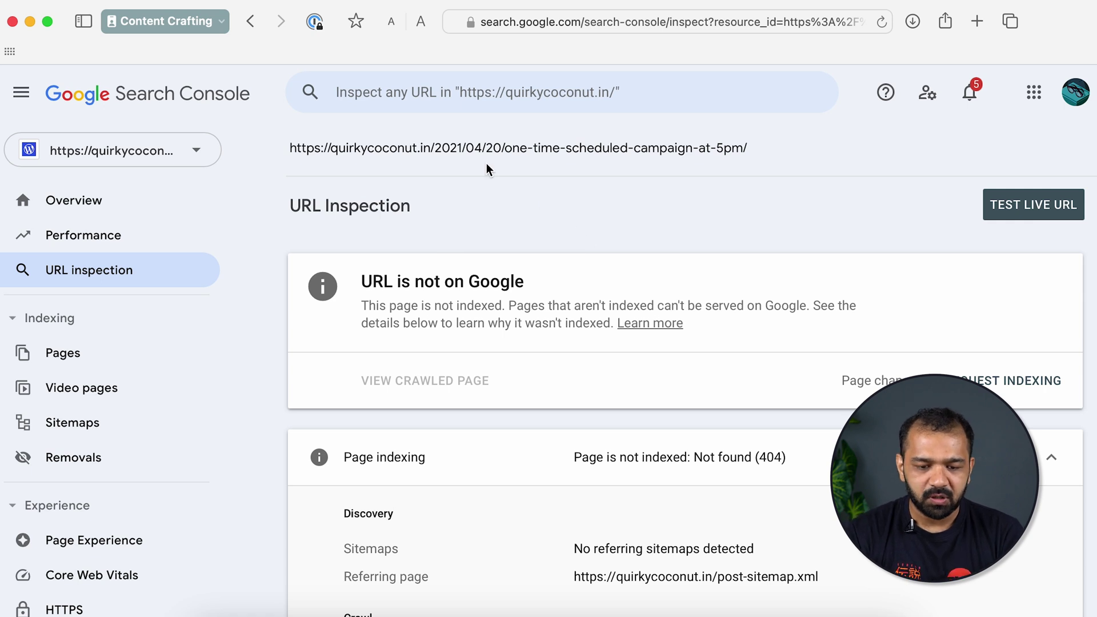
drag(504, 147, 755, 149)
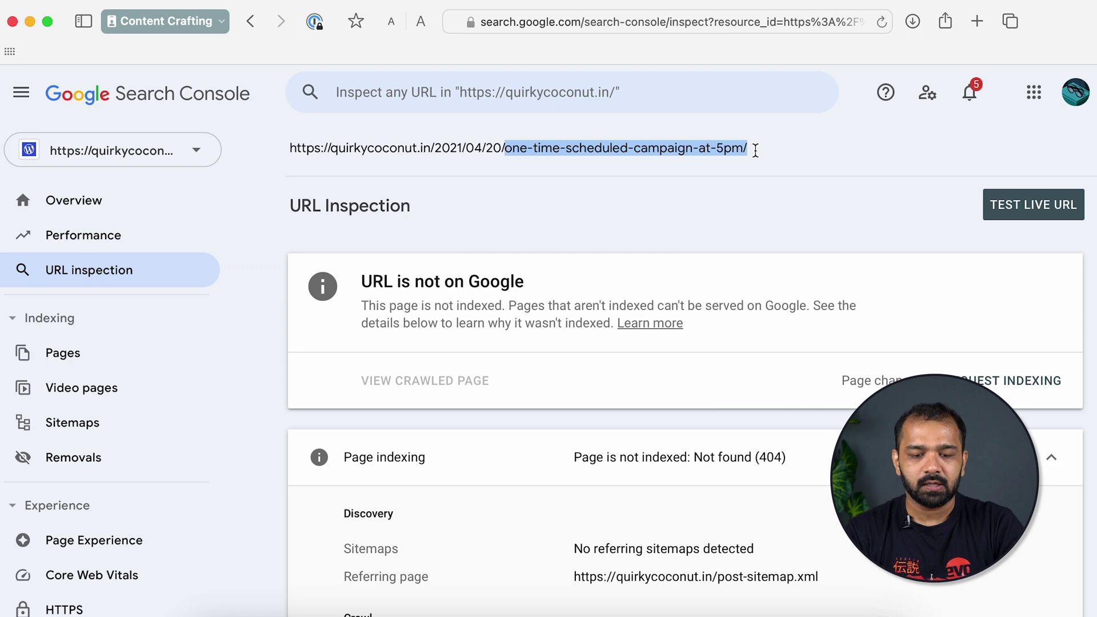
click(691, 613)
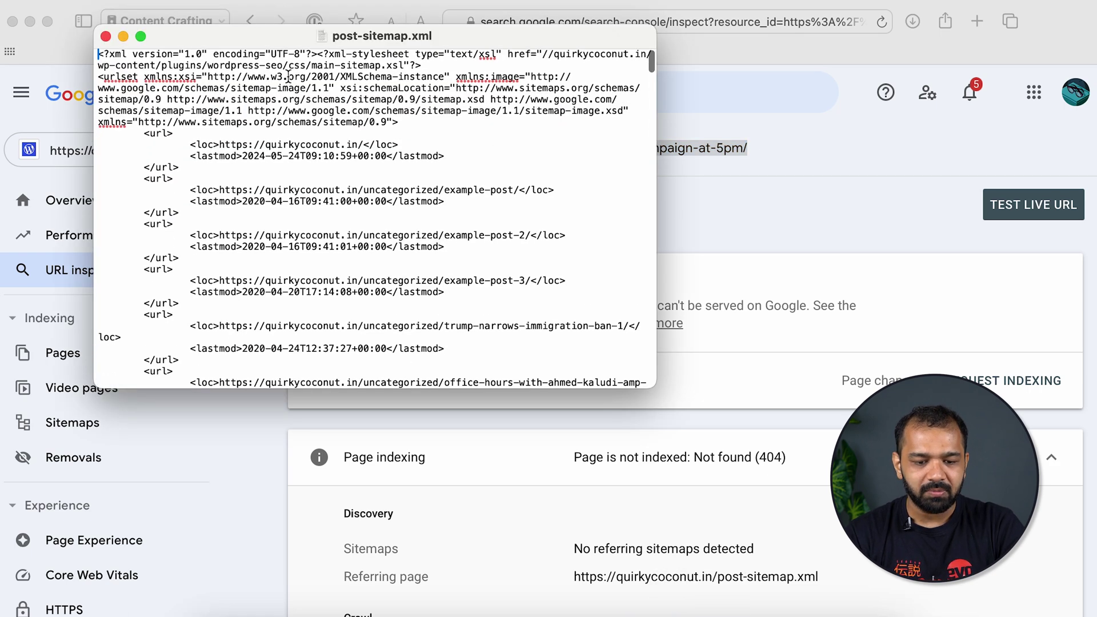
Step: Find the one-time-scheduled-campaign-at-5pm entry in post-sitemap.xml and delete its <url> block
key(super+f)
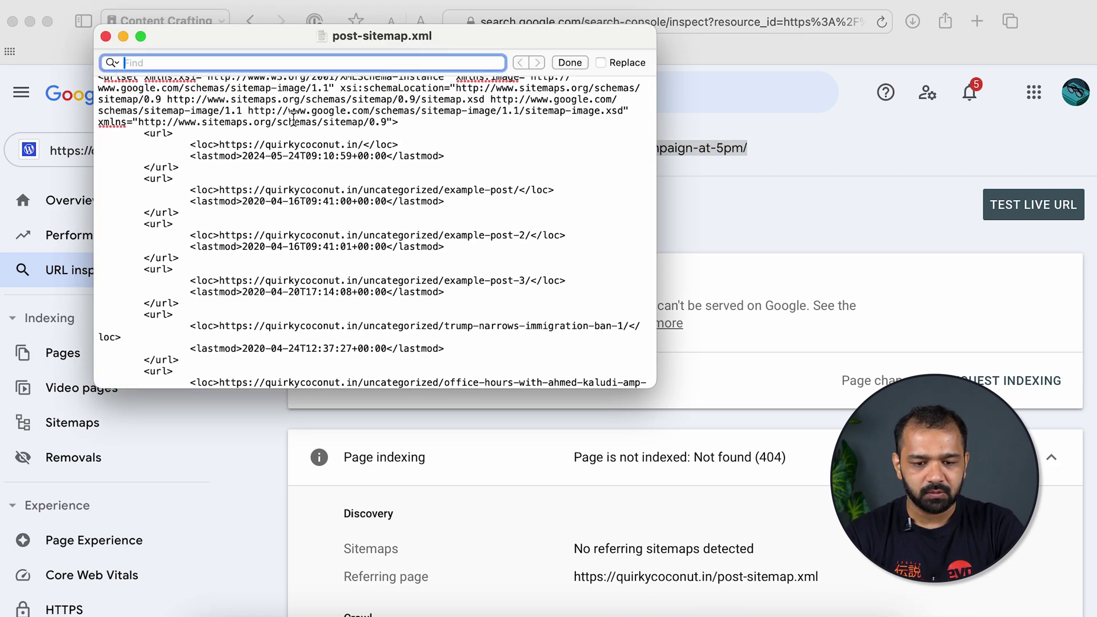
key(Return)
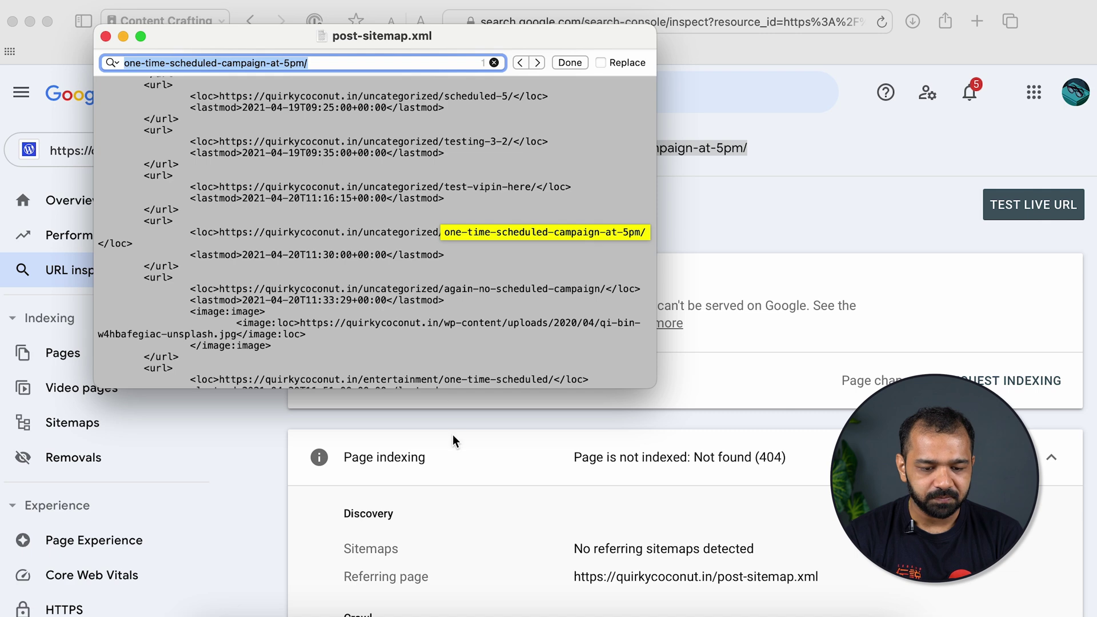
click(347, 255)
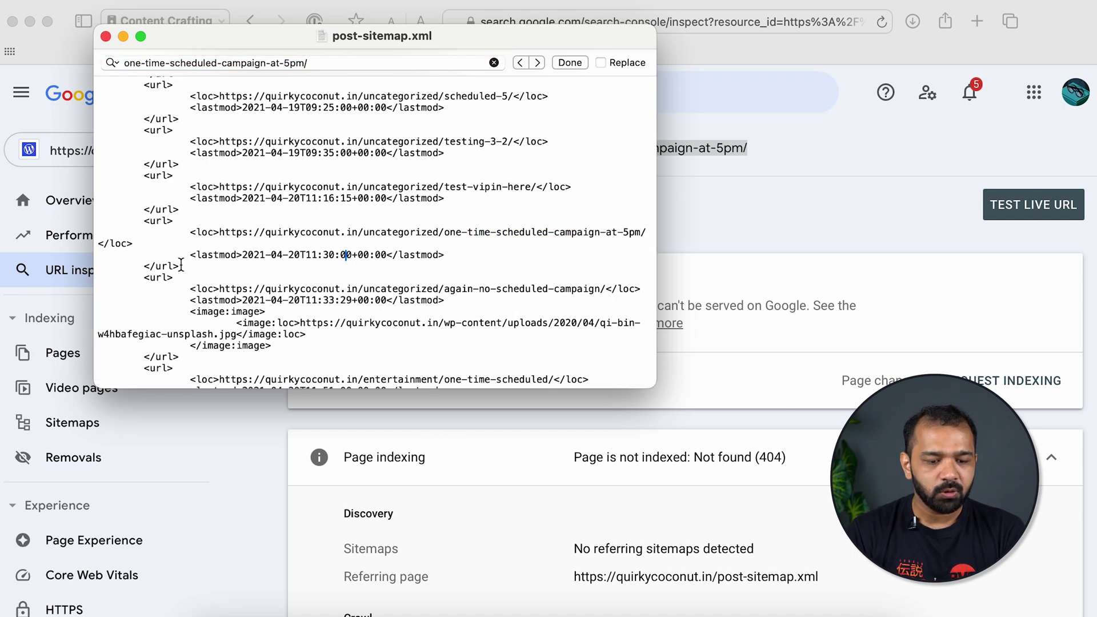
drag(178, 262, 142, 223)
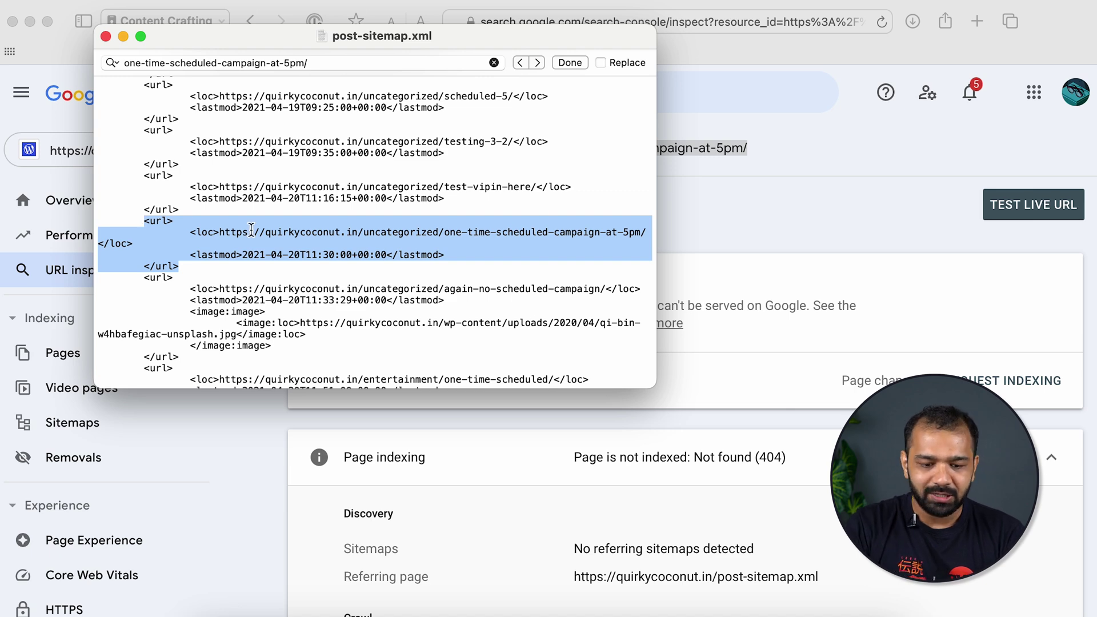
key(BackSpace)
key(BackSpace)
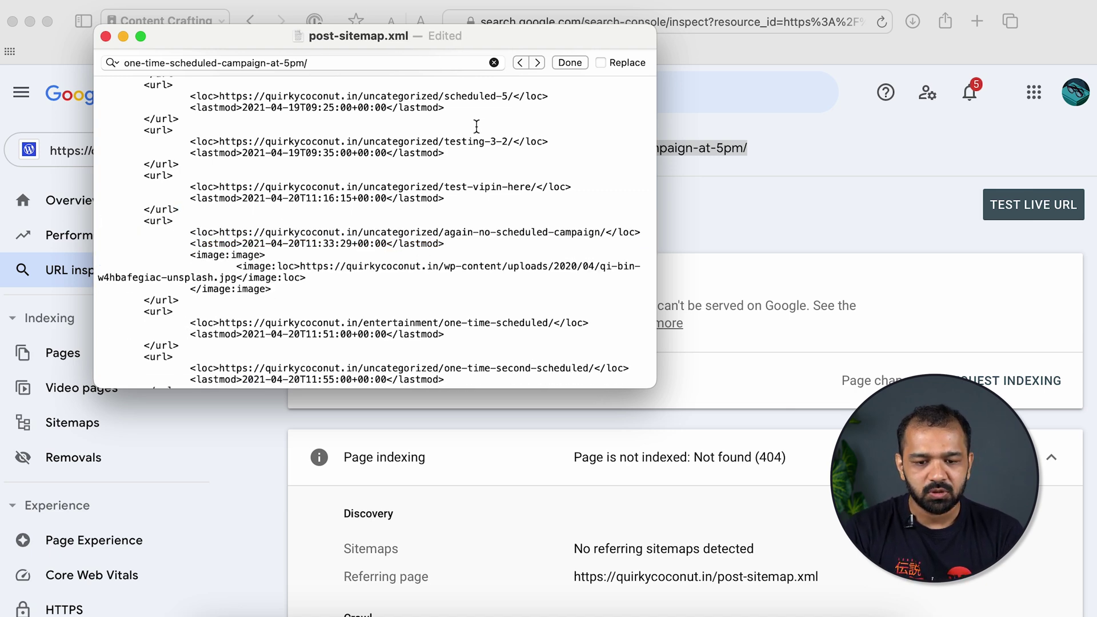
Step: Close the search bar, then save and close the edited sitemap
click(570, 62)
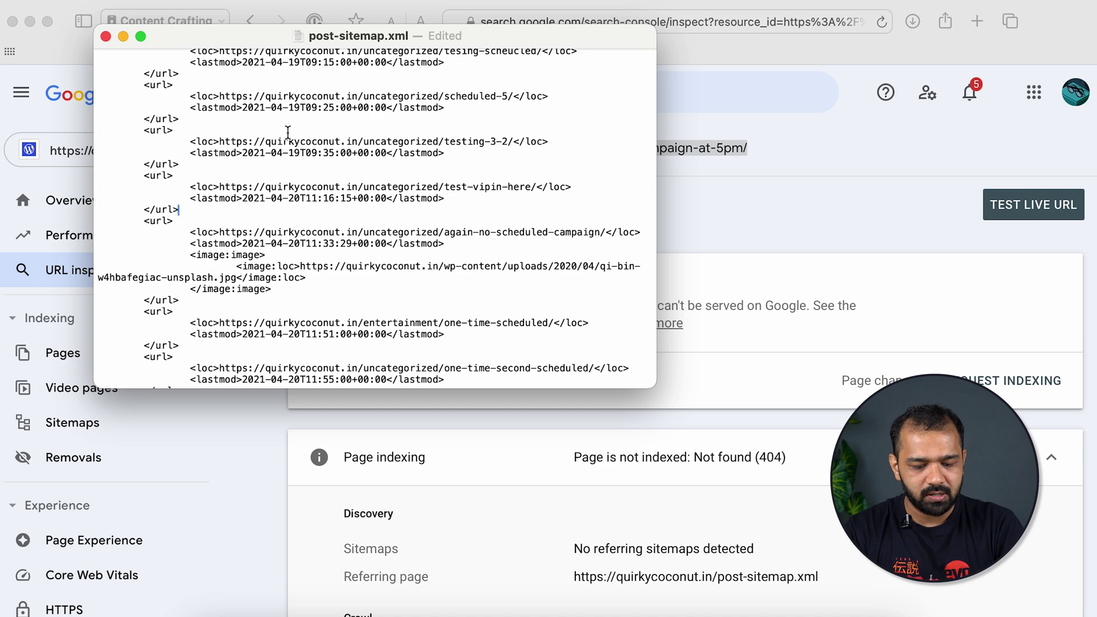
key(super+s)
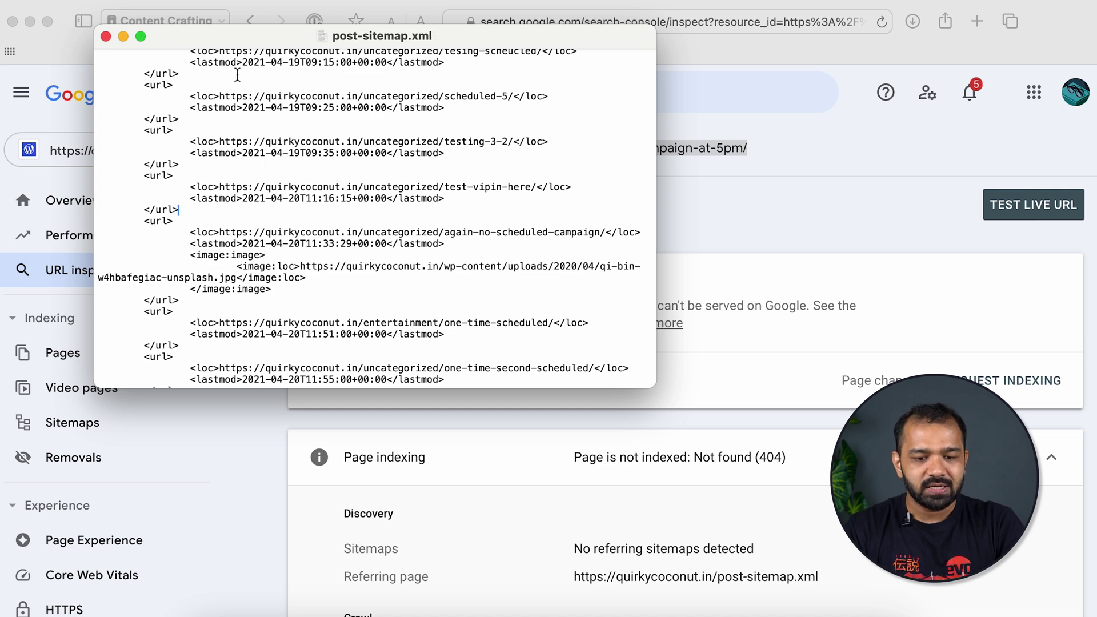
click(106, 38)
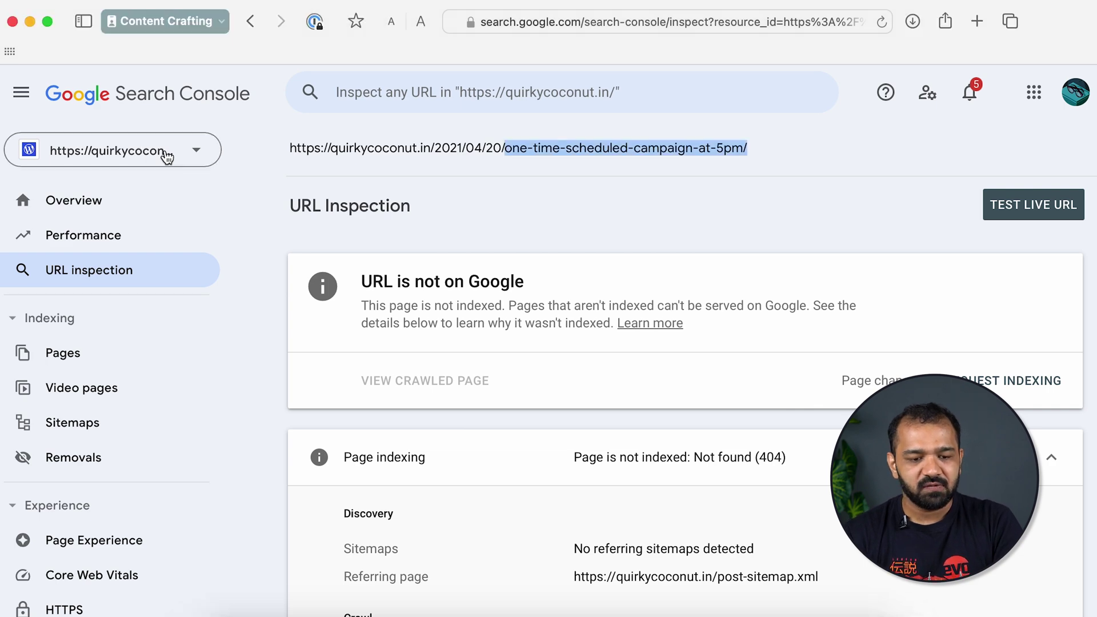
Step: In a new tab, search the WordPress admin Posts list for the 5pm campaign slug
key(super+t)
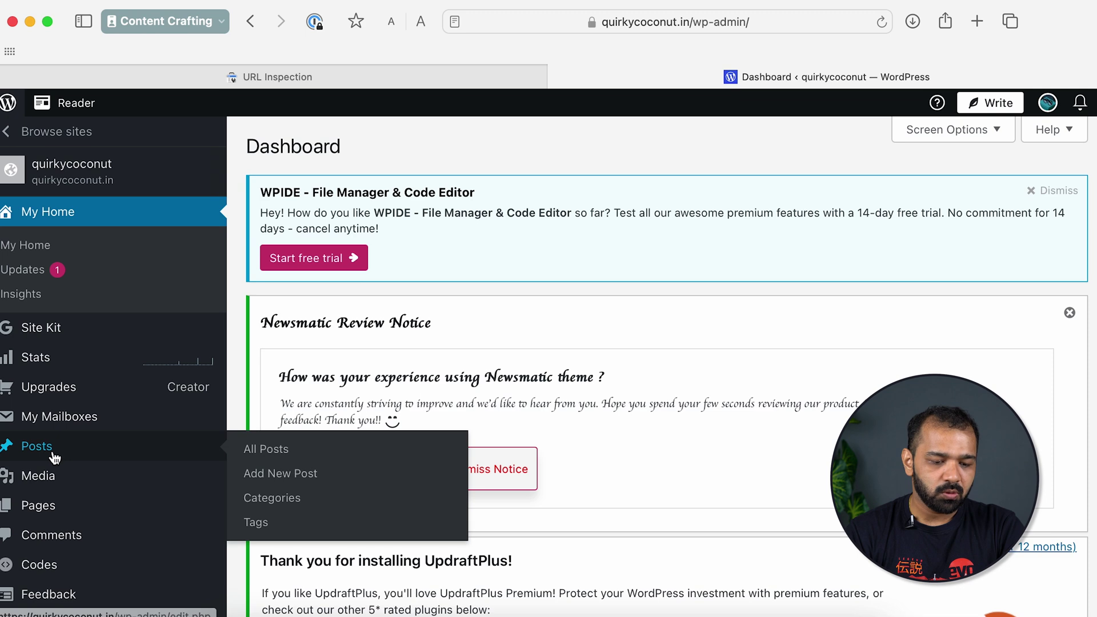
click(40, 448)
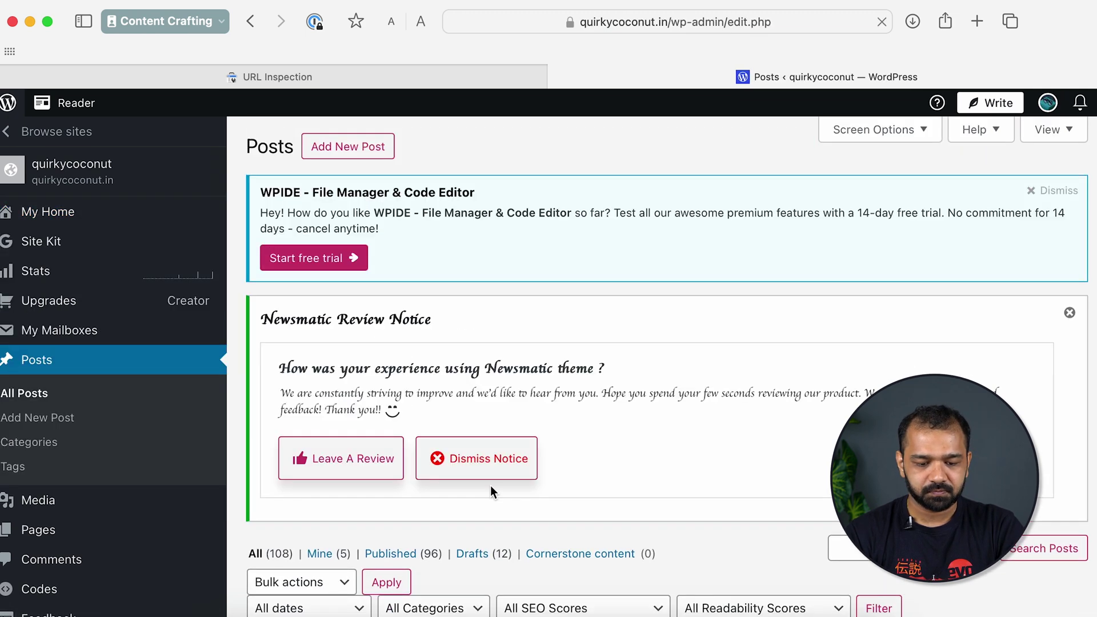
scroll(490, 485, down, 5)
click(897, 329)
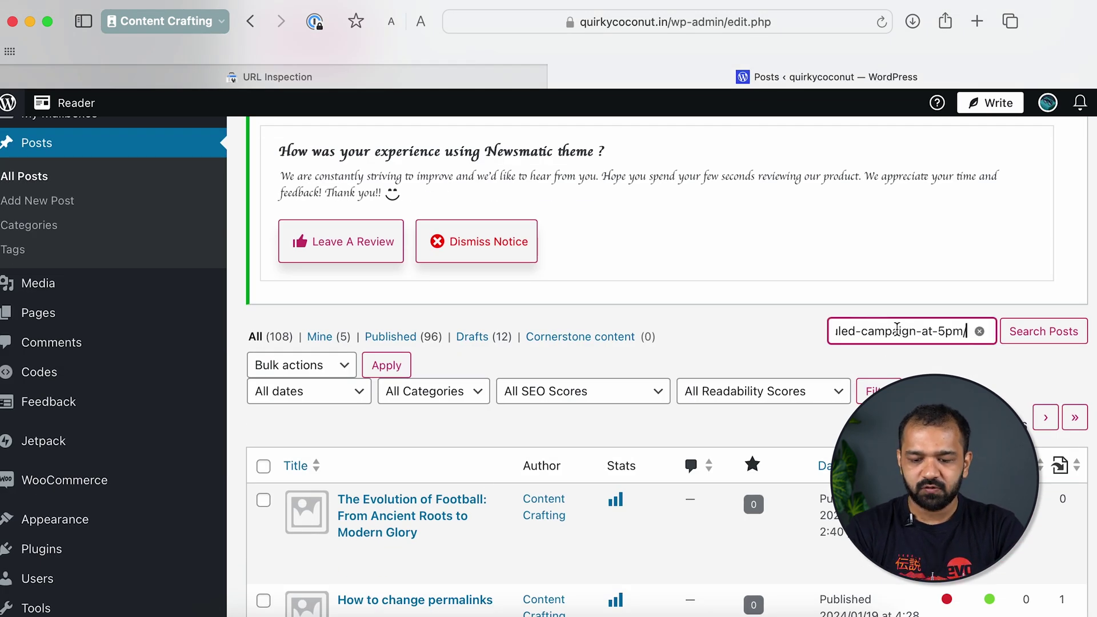
key(Return)
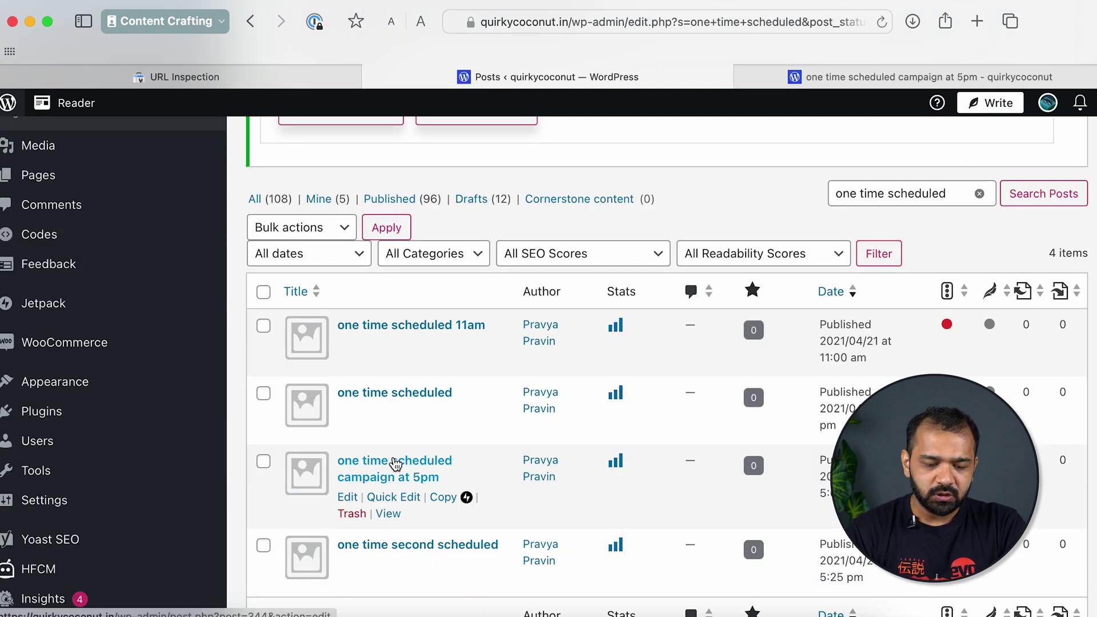
Step: Set Yoast's 'Allow search engines to show this content' to No on the 5pm campaign post and update it
click(395, 463)
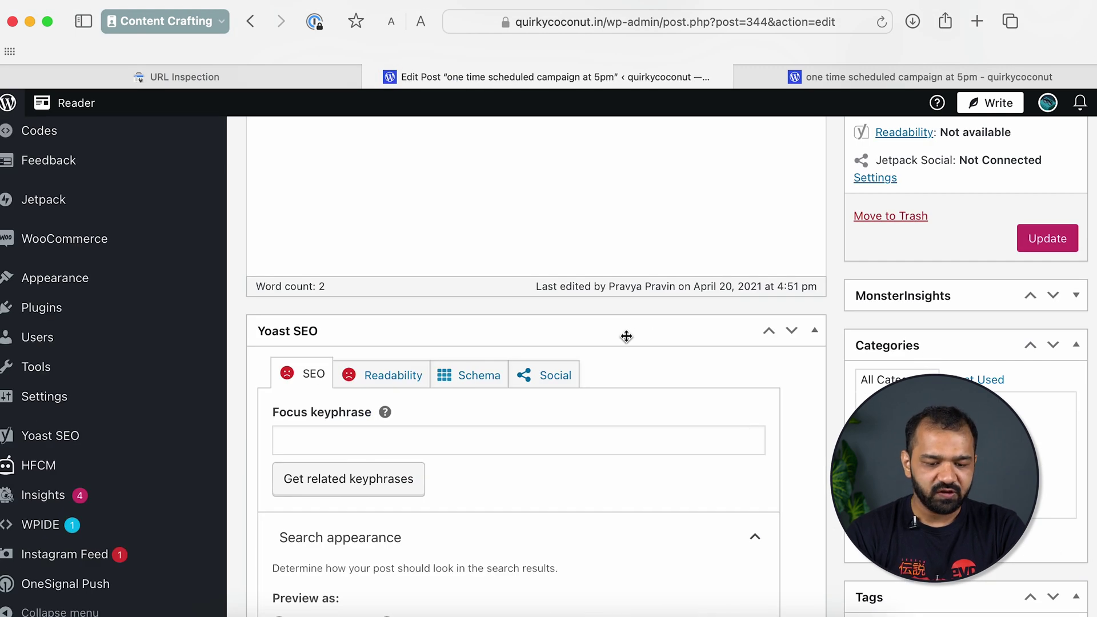
scroll(507, 402, down, 5)
click(410, 459)
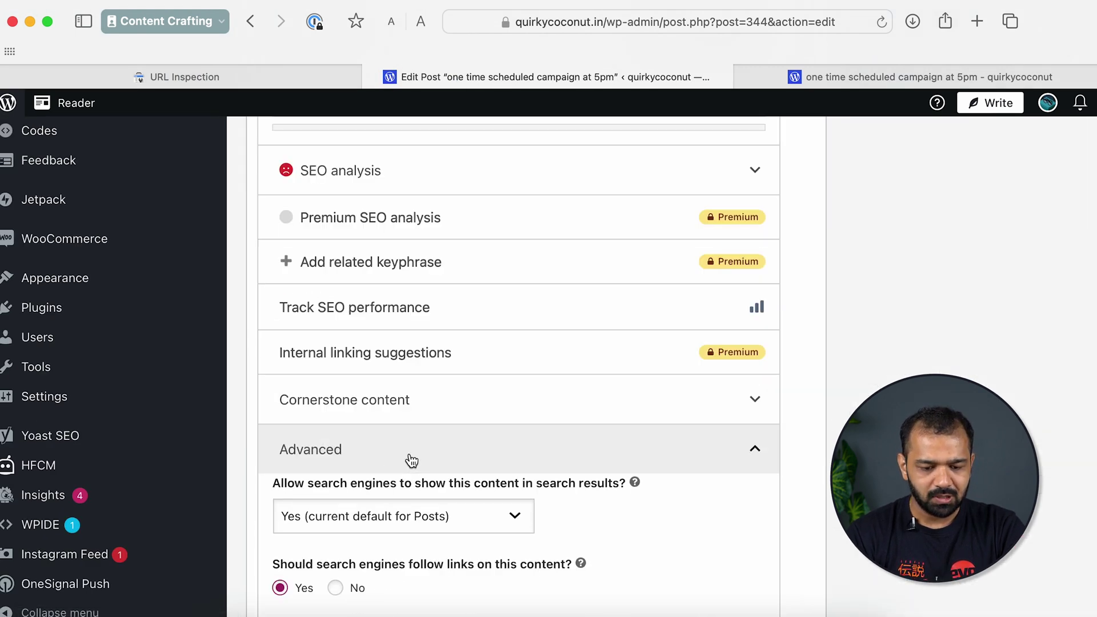
scroll(409, 457, down, 2)
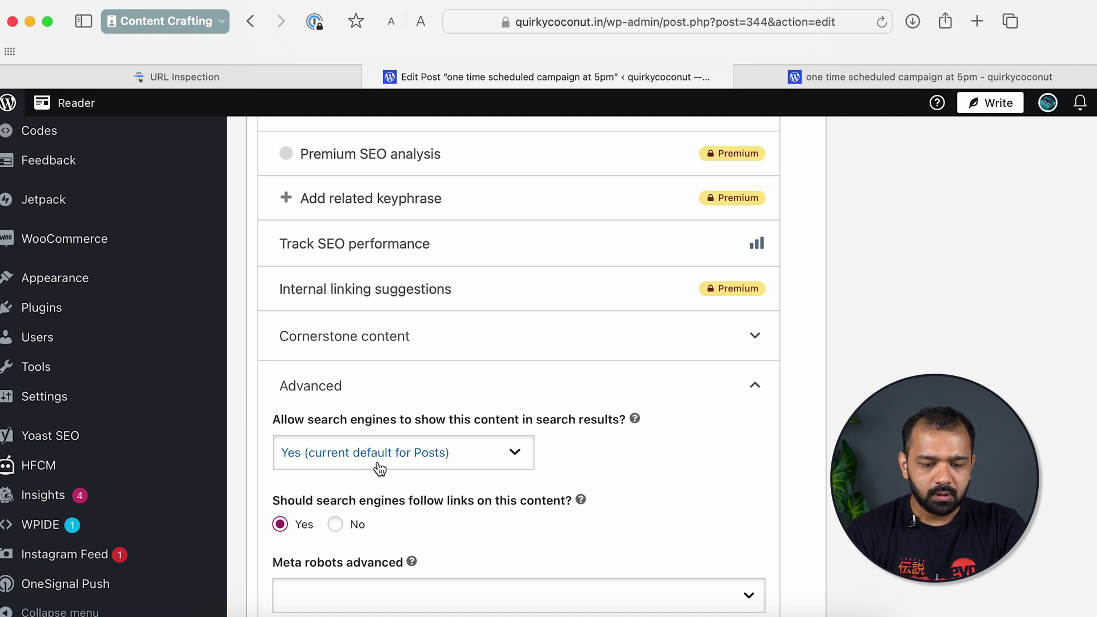
click(348, 461)
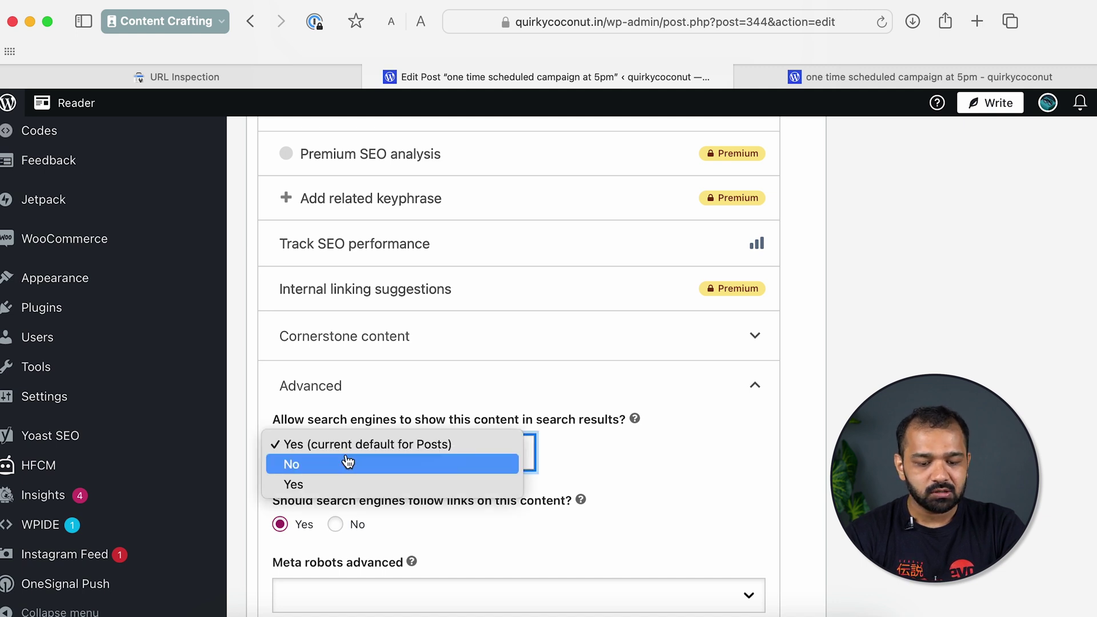
key(Escape)
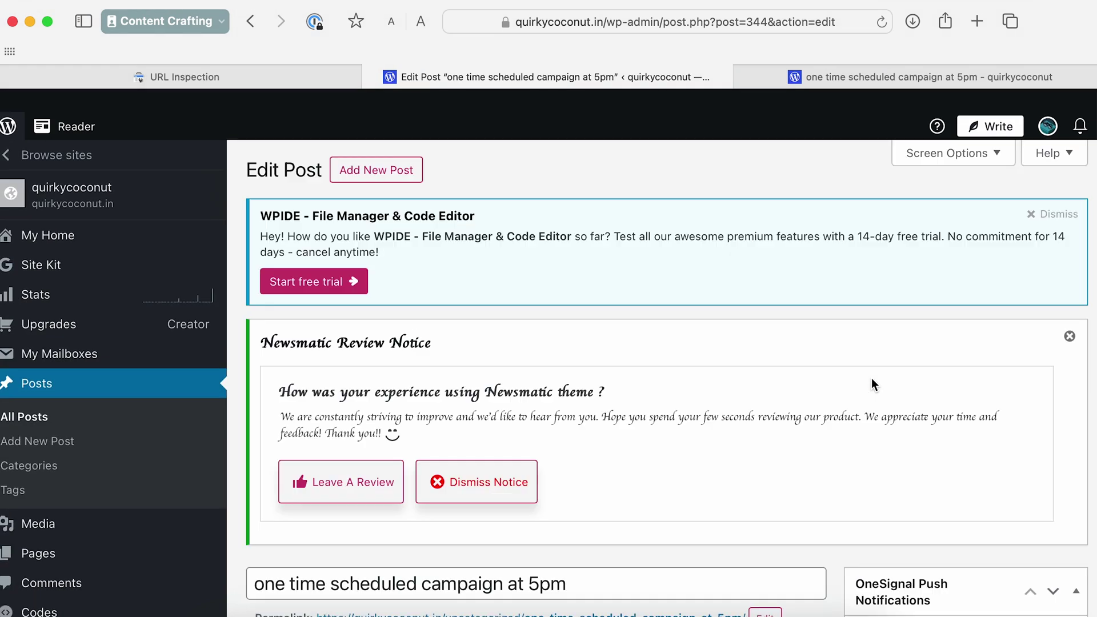
scroll(894, 457, down, 6)
scroll(894, 451, down, 5)
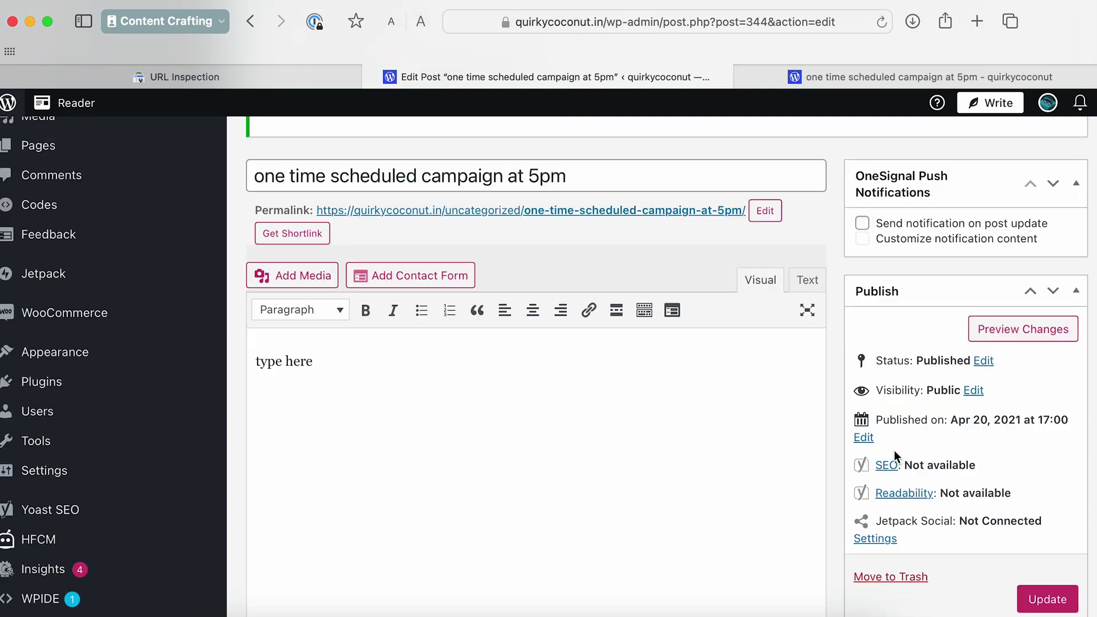
click(1050, 479)
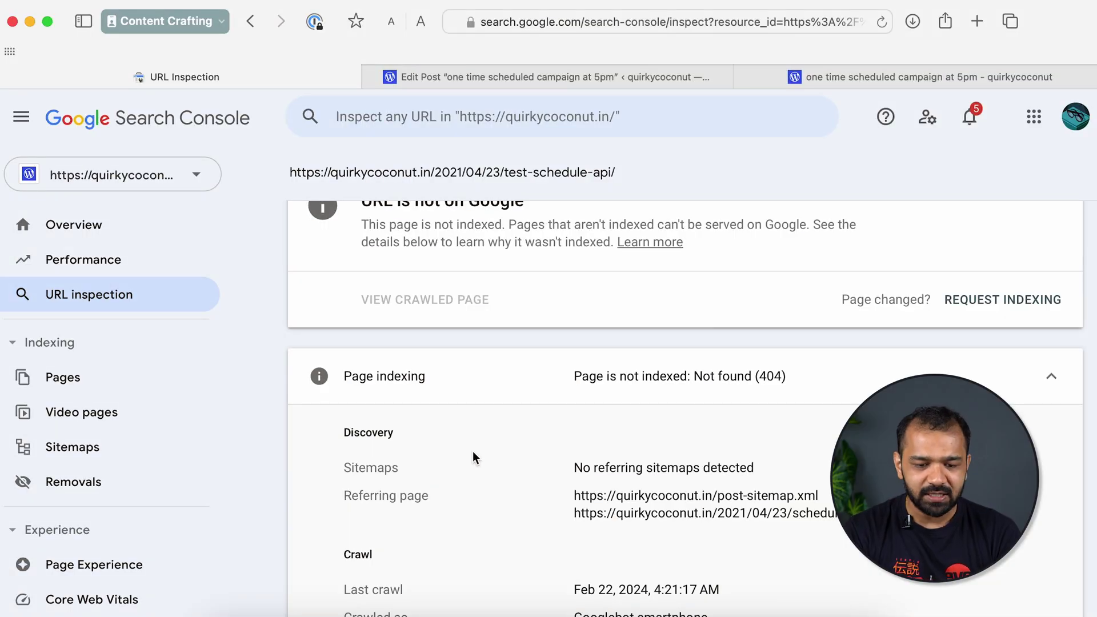
Step: Return to Search Console's URL Inspection of test-schedule-api once the post update saves
scroll(472, 457, up, 2)
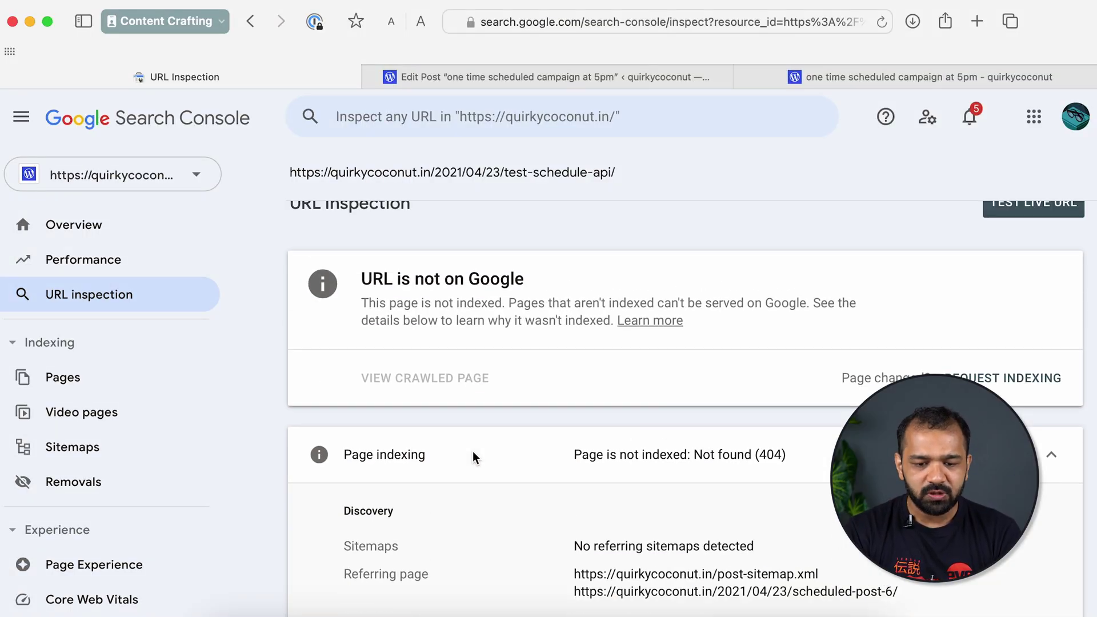
Step: Highlight the test-schedule-api slug and the referring page URLs in the inspection
drag(508, 179, 619, 179)
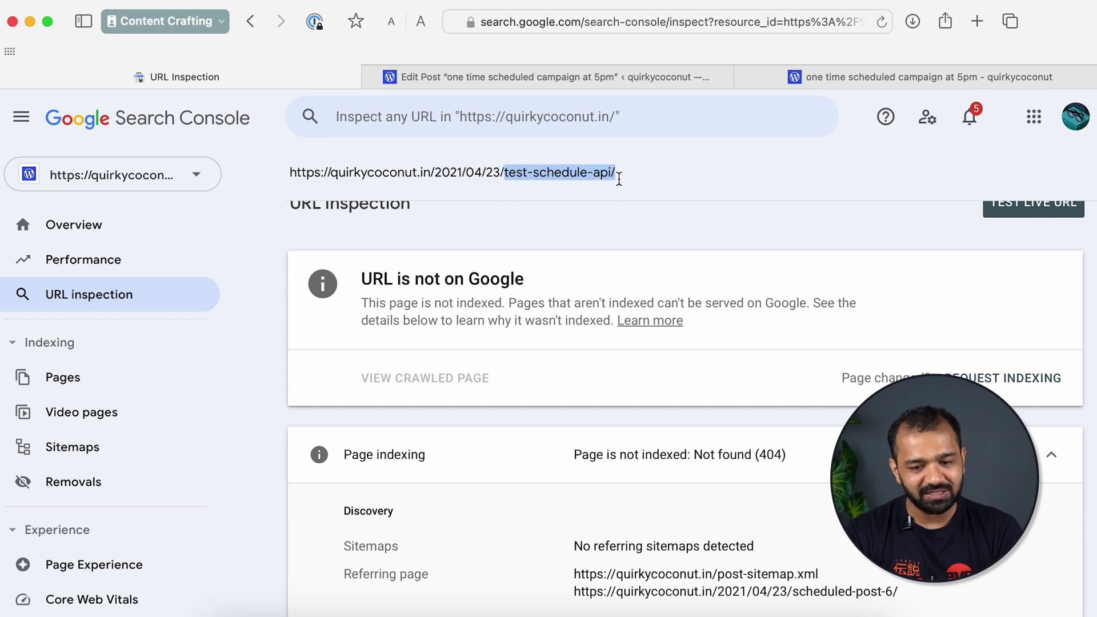
click(619, 179)
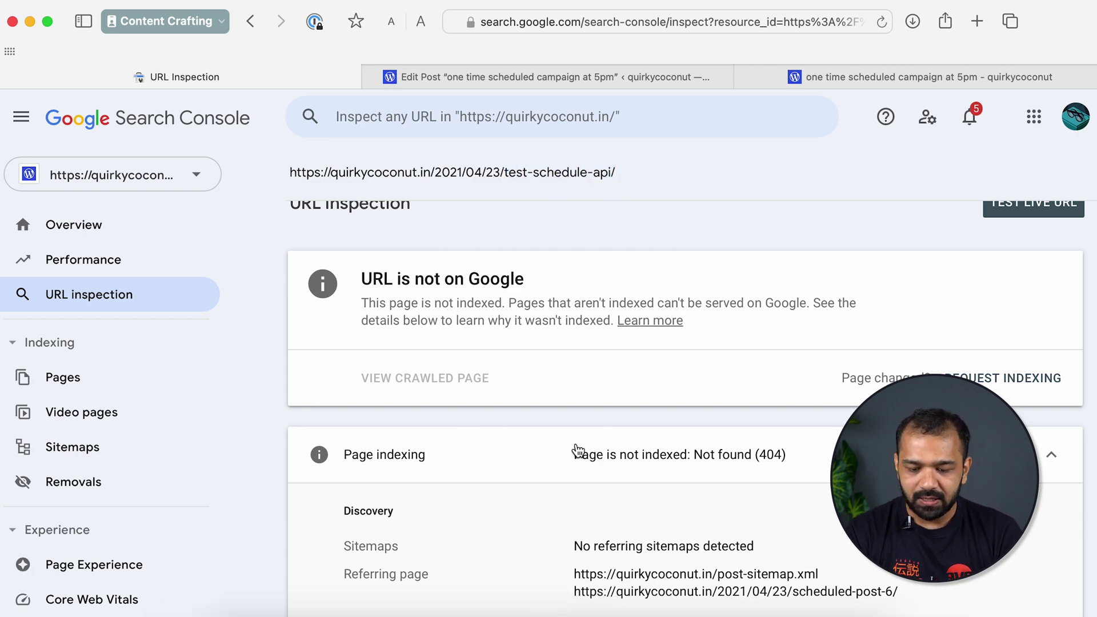
scroll(580, 469, down, 3)
drag(576, 461, 930, 448)
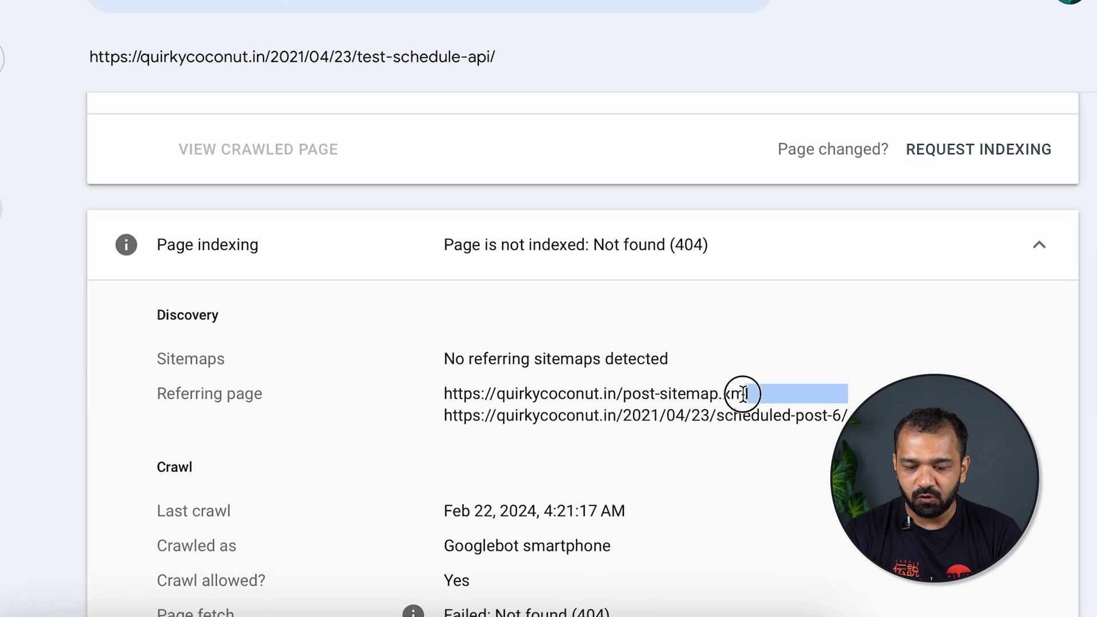
drag(874, 383, 855, 401)
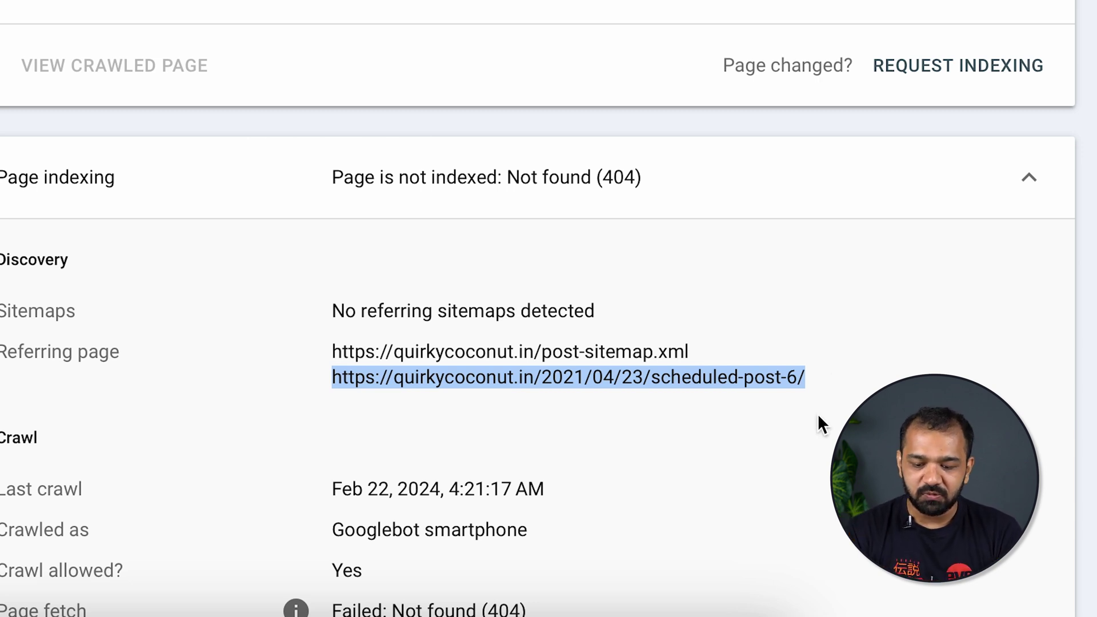
click(766, 401)
Step: Identify /scheduled-post-6/ as the referring page, then go back to the WordPress editor
drag(653, 379, 827, 374)
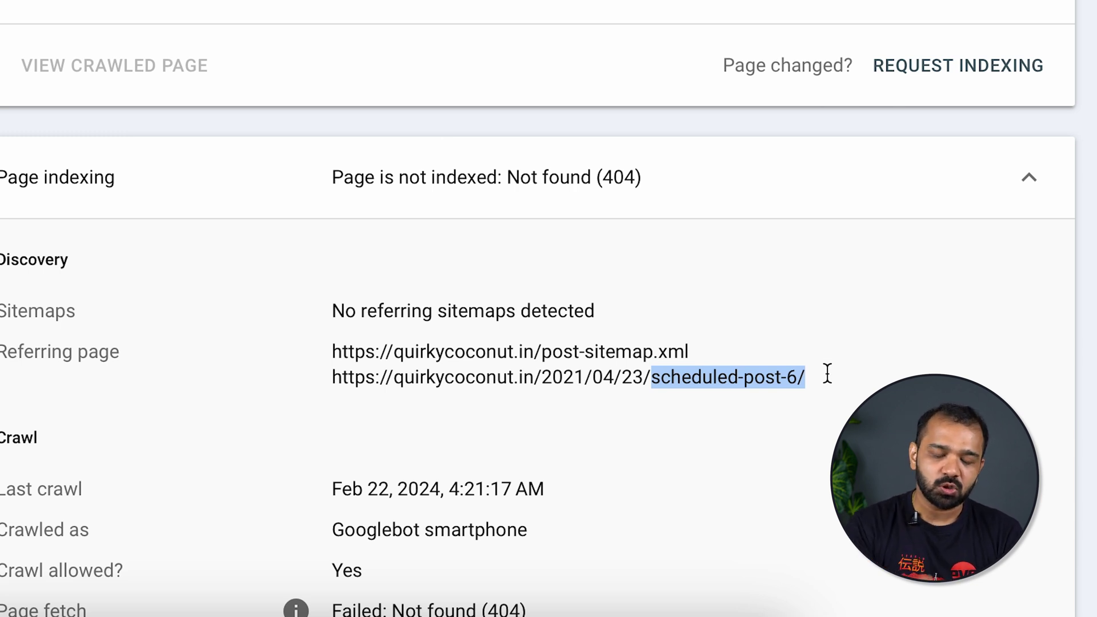
scroll(827, 373, up, 1)
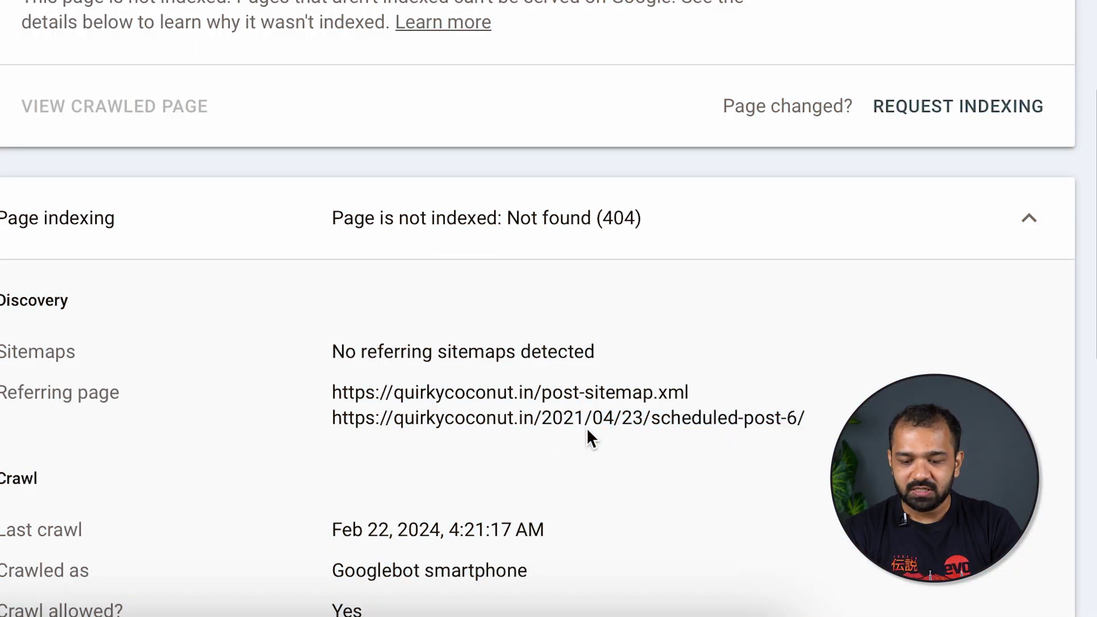
drag(644, 420, 827, 421)
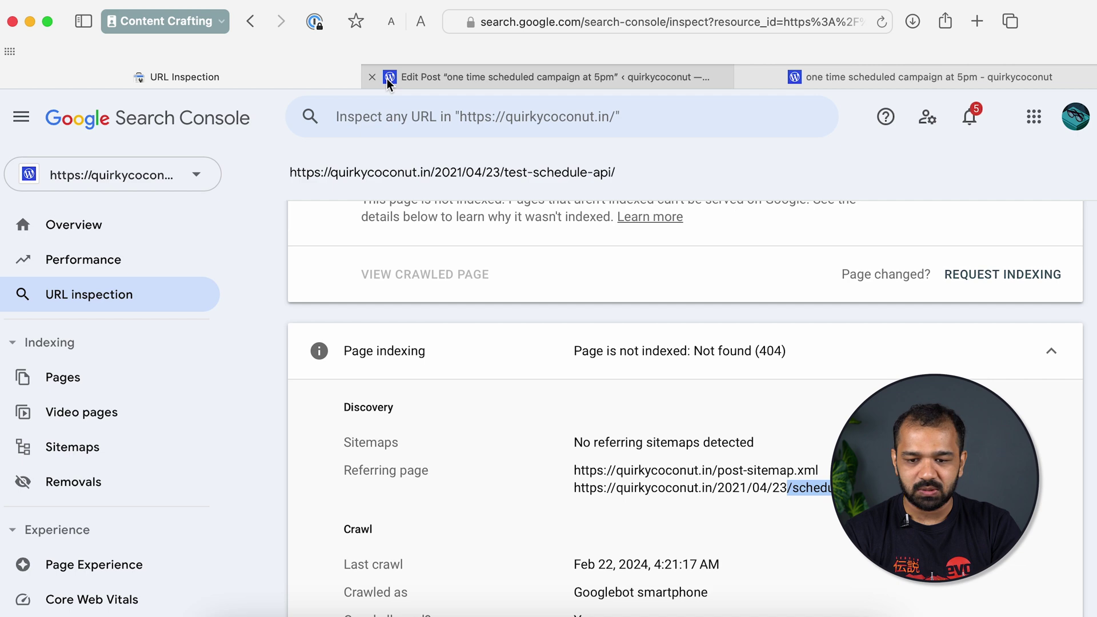
click(638, 73)
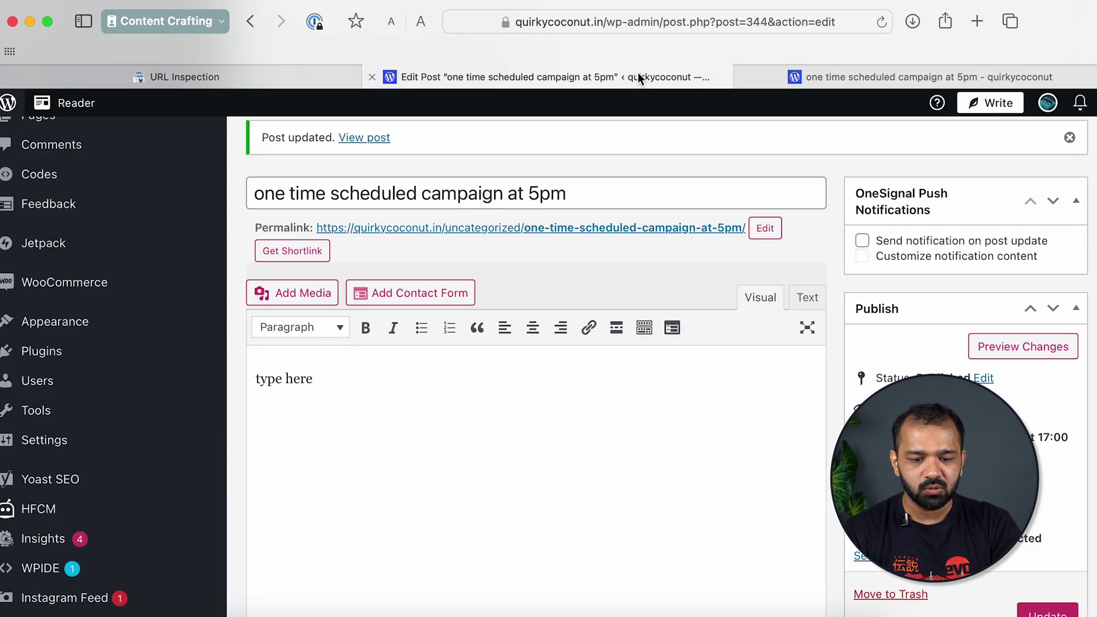
Step: Unlink the words 'scheduled post' from test-schedule-api in Scheduled Post and update it
scroll(114, 301, up, 3)
mouse_move(40, 331)
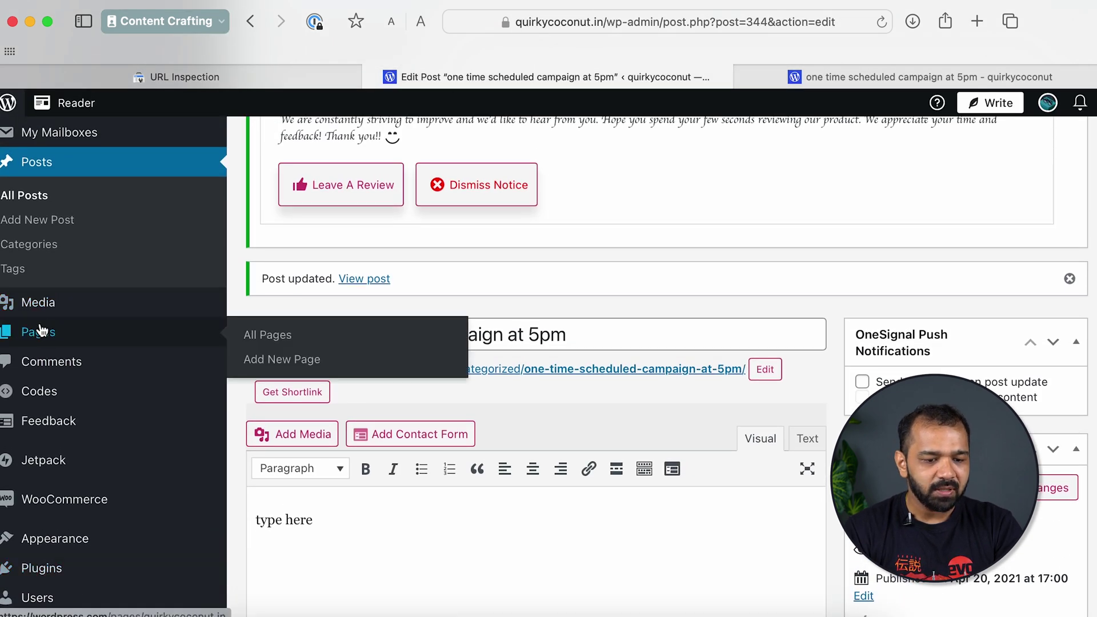
click(37, 197)
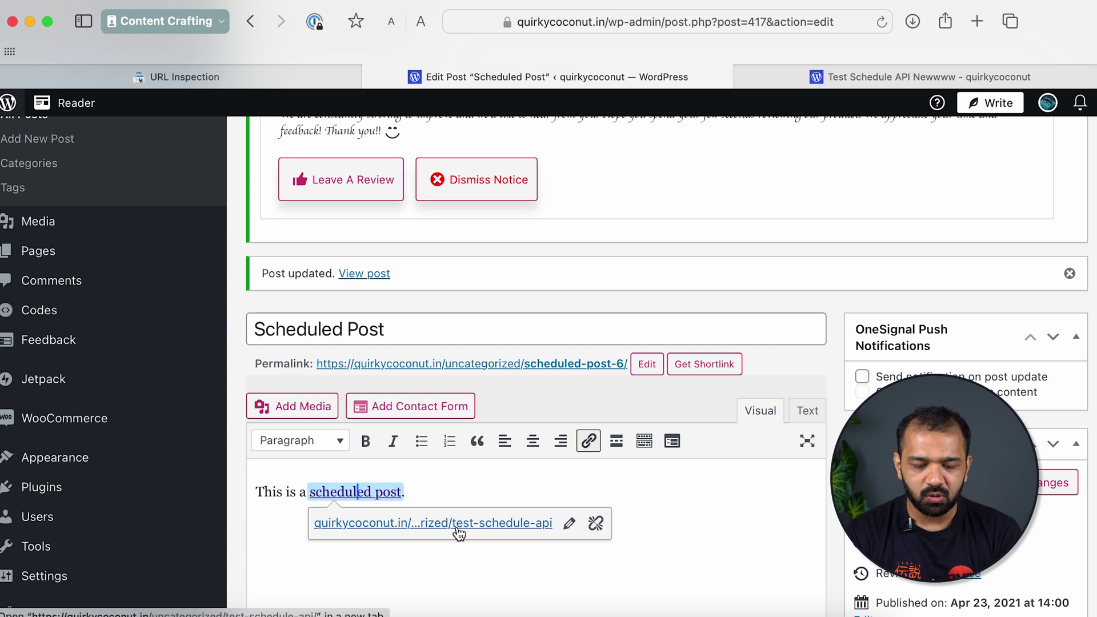
click(596, 523)
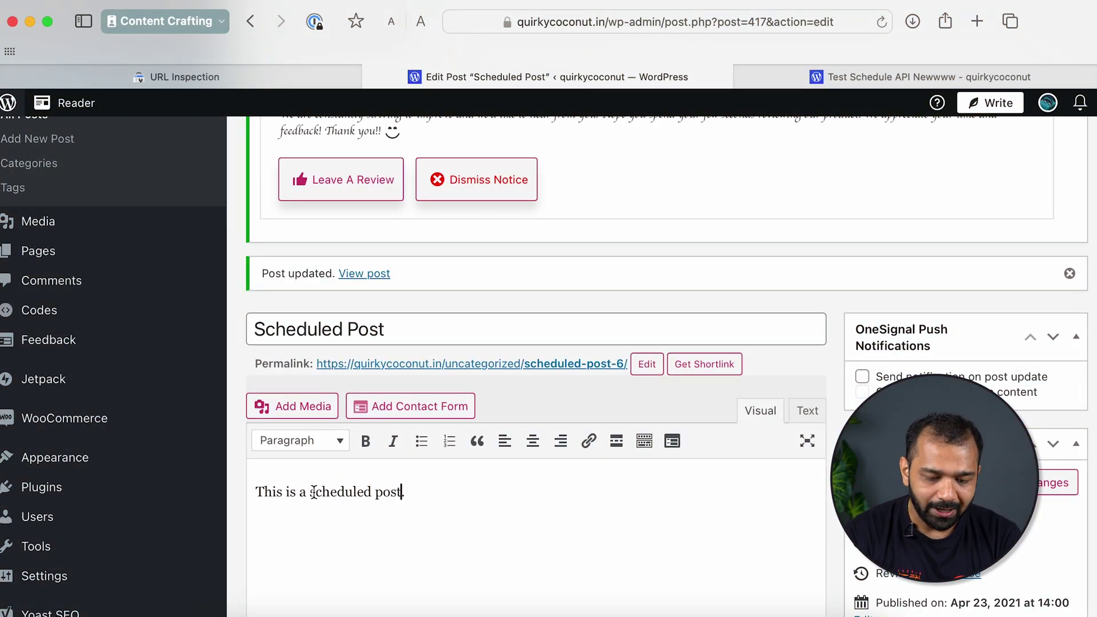
drag(381, 490, 406, 493)
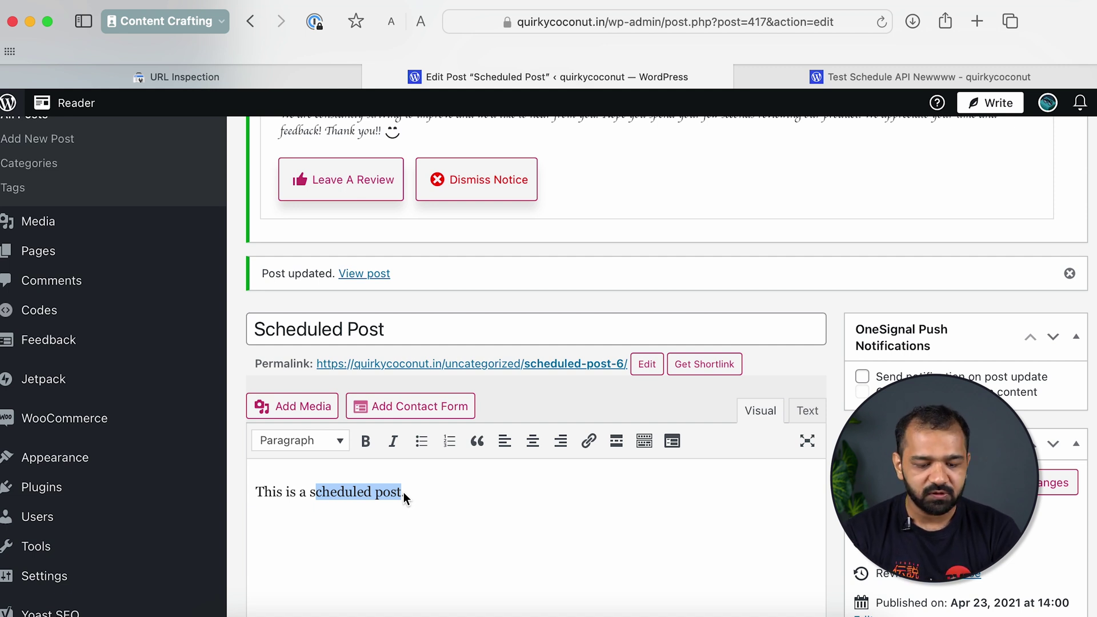
click(426, 492)
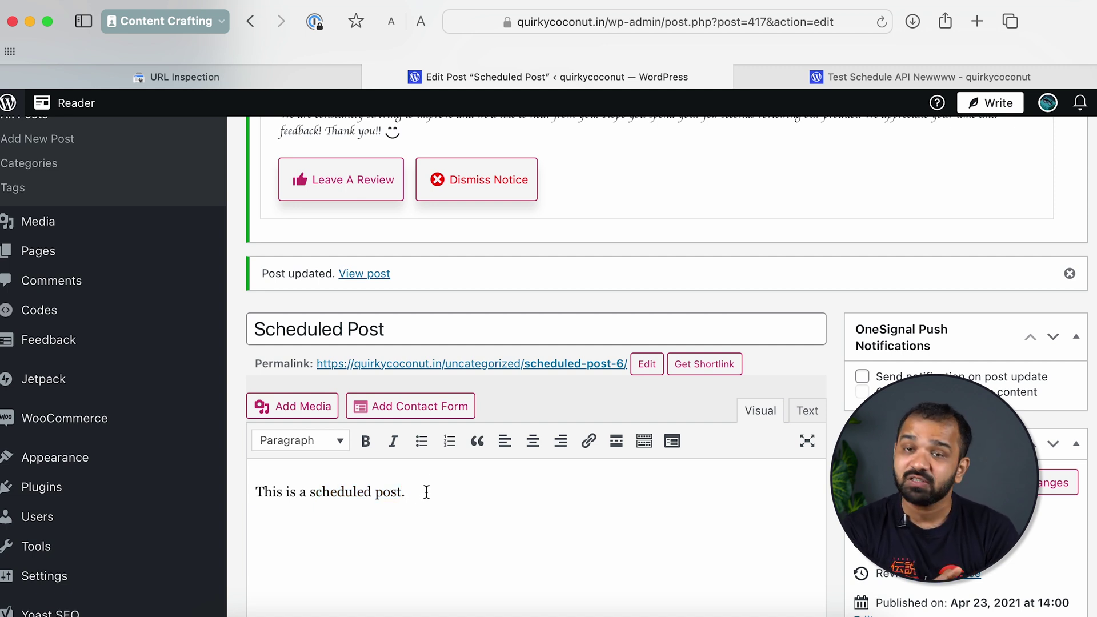
scroll(645, 420, down, 5)
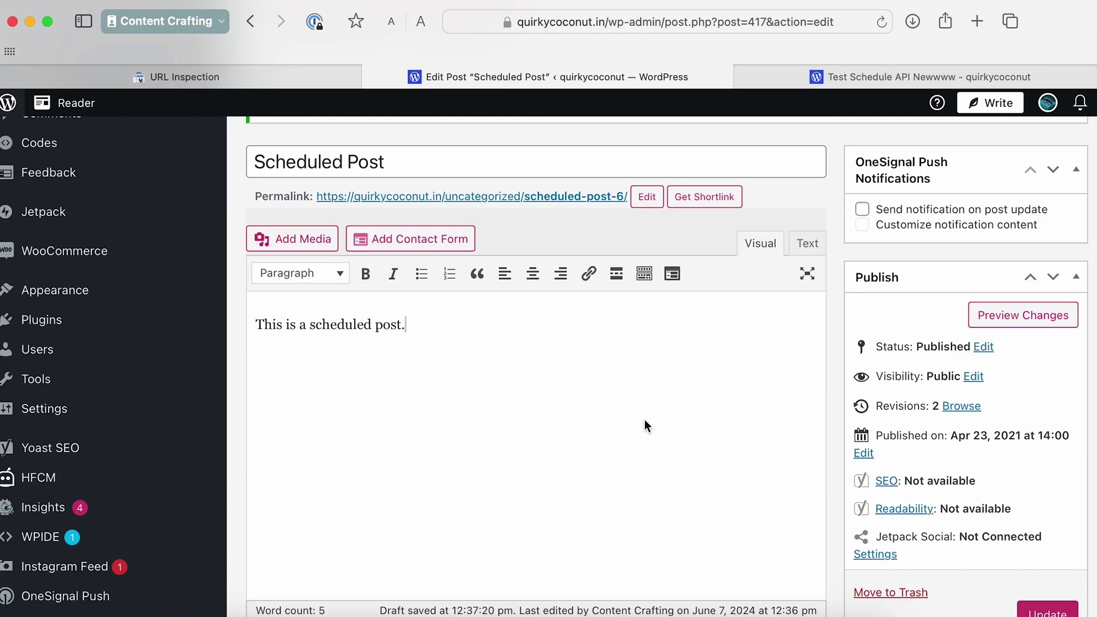
click(1060, 531)
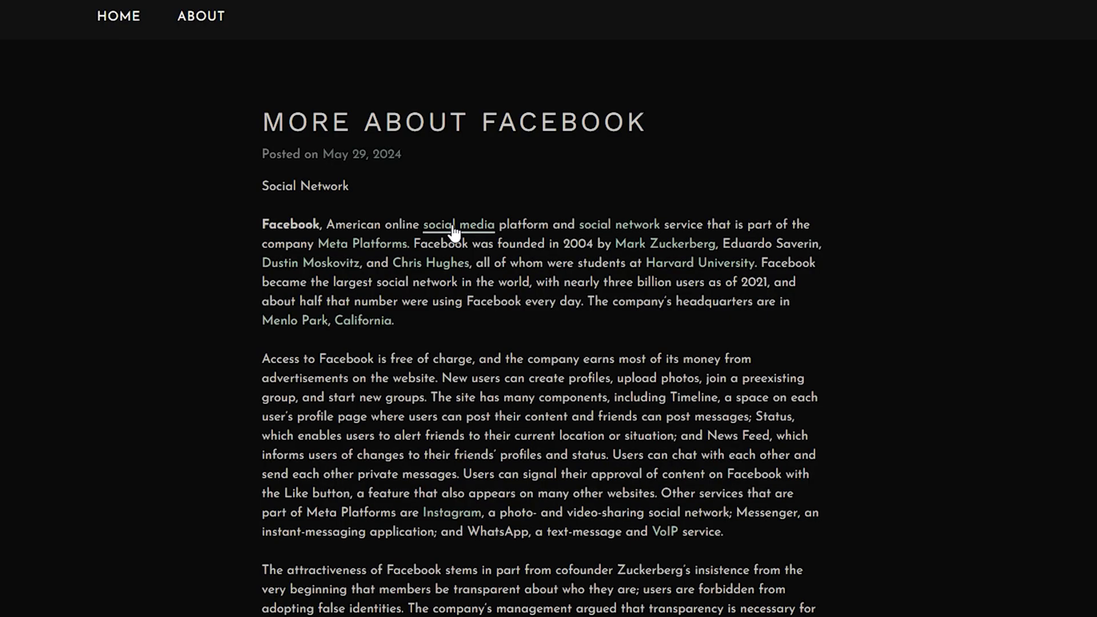
Step: Follow the 'social media' link in the More About Facebook post to confirm it leads to a 404 page
click(453, 228)
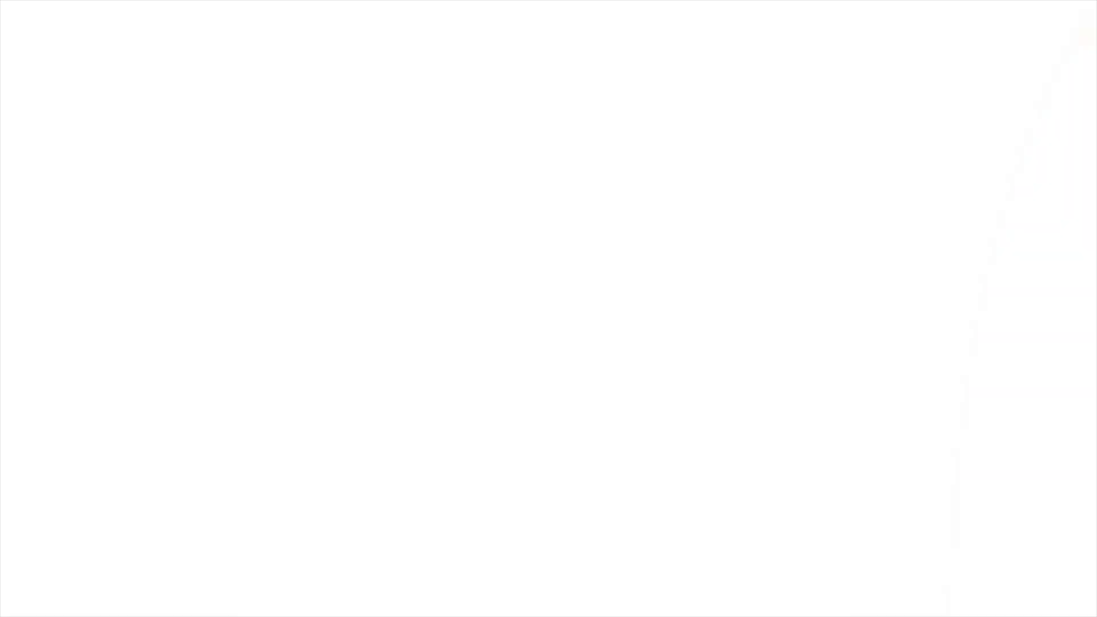